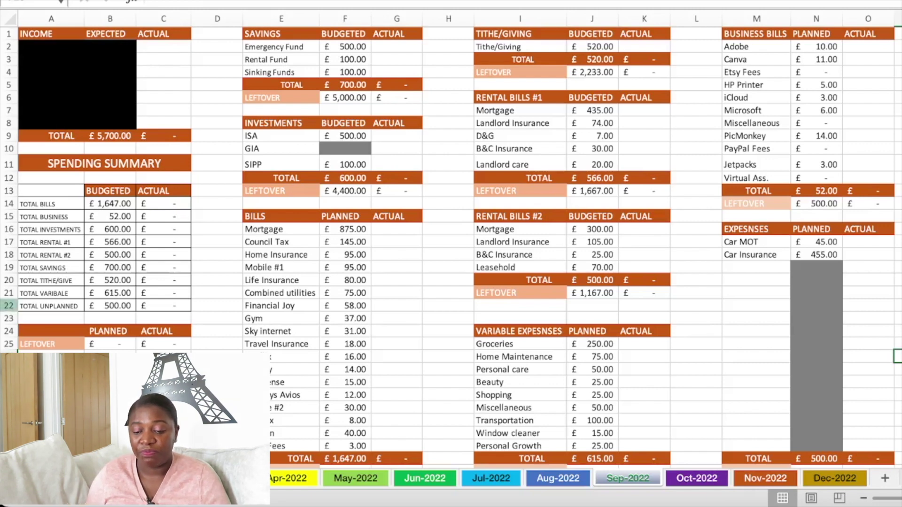
# Step: Review the expected income total and the budgeted and actual columns of the Spending Summary on the Sep-2022 sheet
pyautogui.click(110, 135)
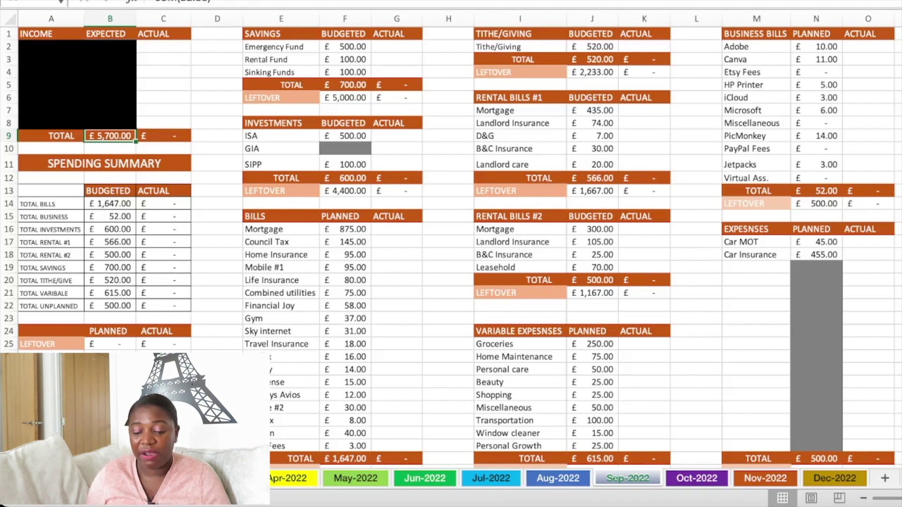
pyautogui.moveTo(51, 190); pyautogui.dragTo(178, 306)
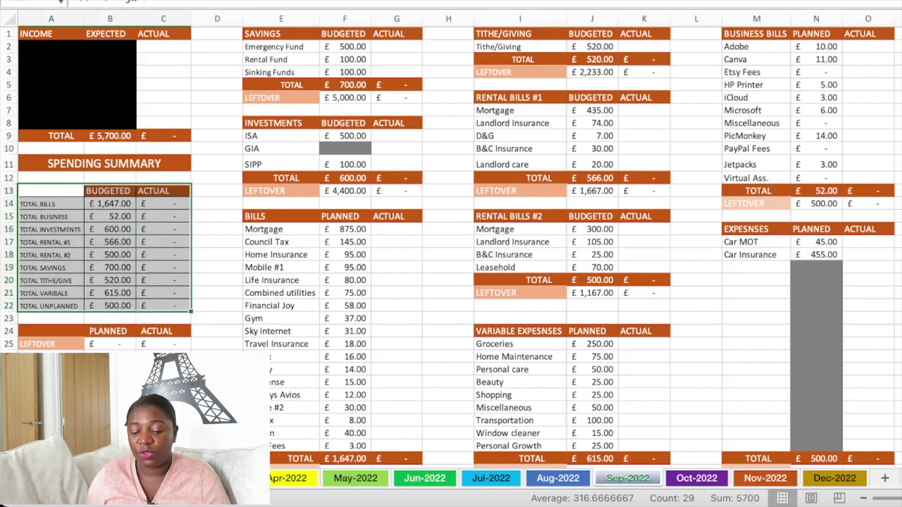
pyautogui.click(163, 229)
pyautogui.moveTo(163, 59); pyautogui.dragTo(163, 123)
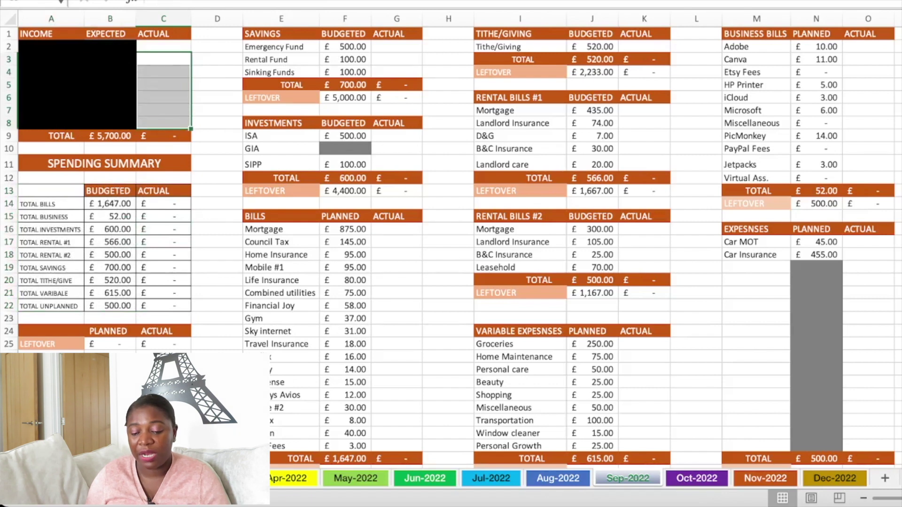
pyautogui.moveTo(163, 204); pyautogui.dragTo(163, 292)
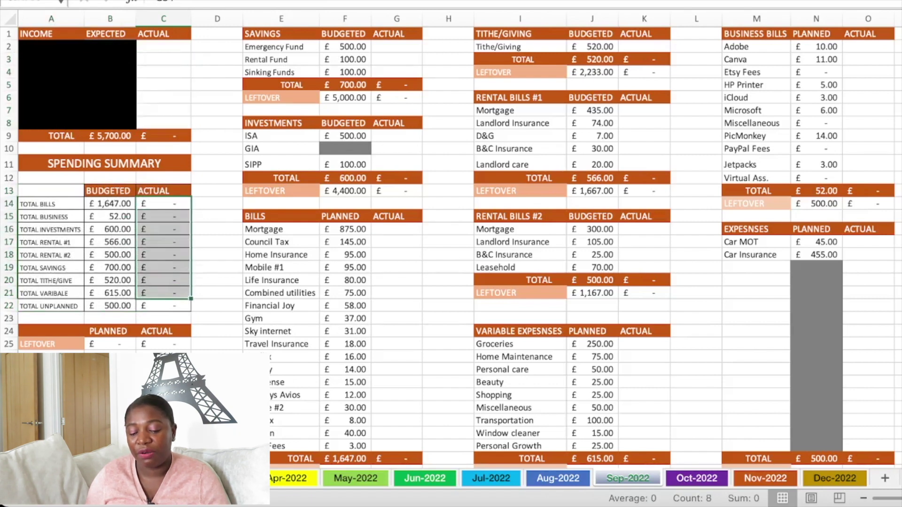
pyautogui.click(110, 203)
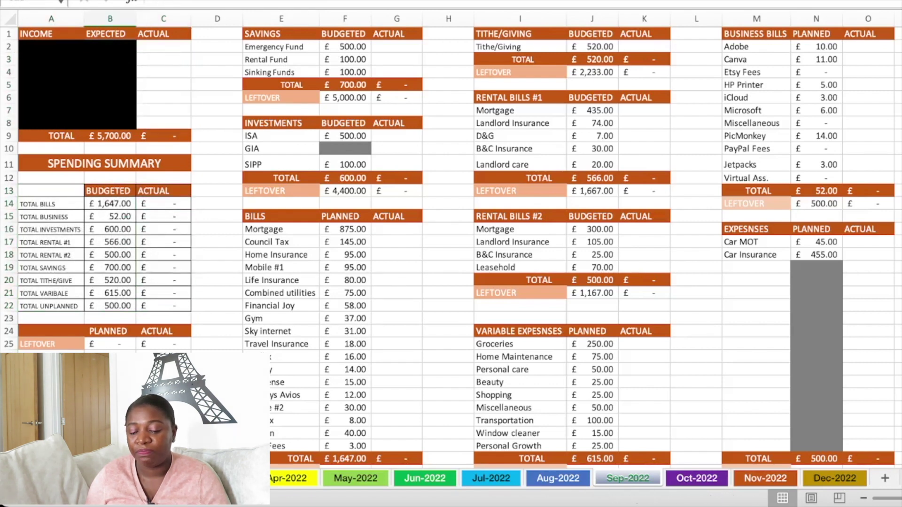
# Step: Examine the Savings section's Emergency Fund, Rental Fund and Sinking Funds lines and its budgeted total
pyautogui.click(281, 33)
pyautogui.click(281, 47)
pyautogui.click(280, 59)
pyautogui.click(280, 72)
pyautogui.click(345, 84)
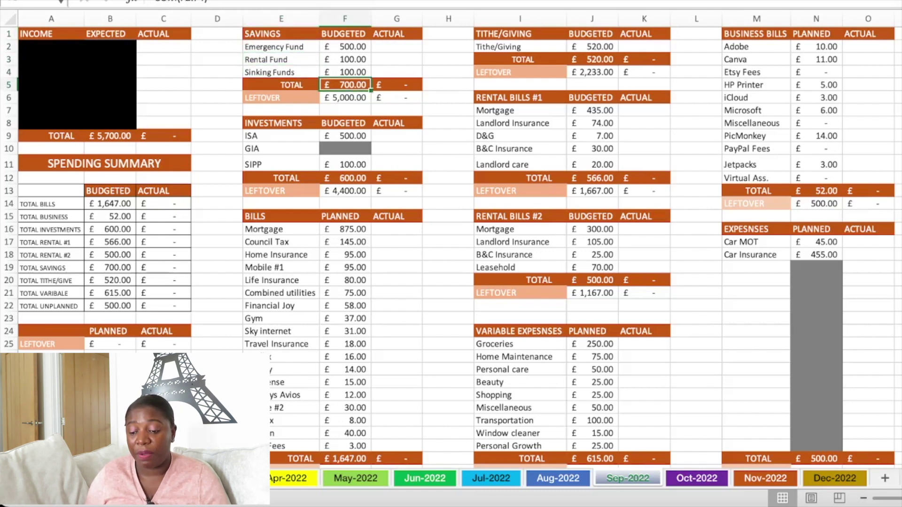
# Step: Examine the Investments section's ISA, GIA and SIPP lines and its budgeted total
pyautogui.click(281, 123)
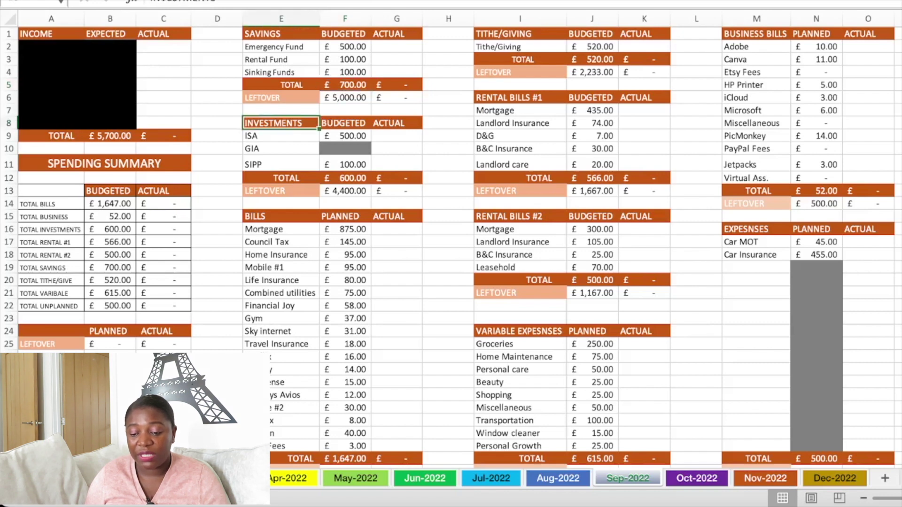
pyautogui.click(281, 136)
pyautogui.click(281, 148)
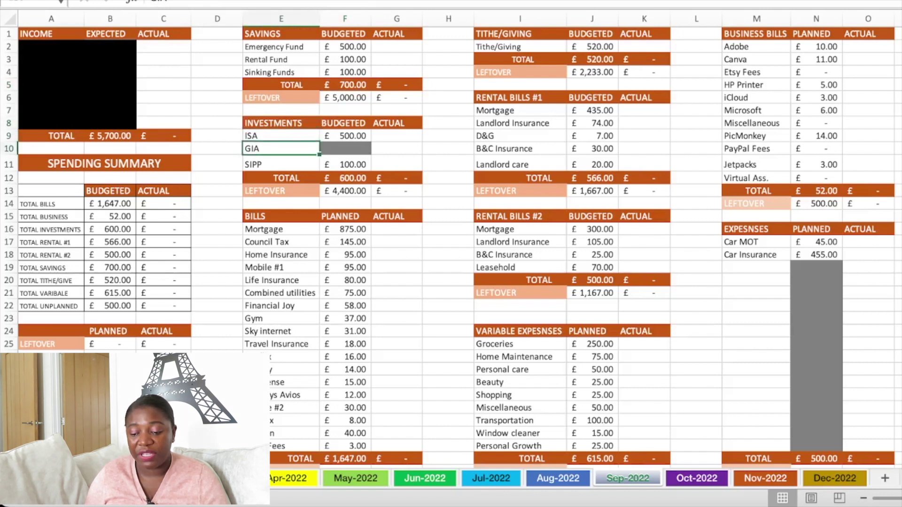
pyautogui.click(281, 164)
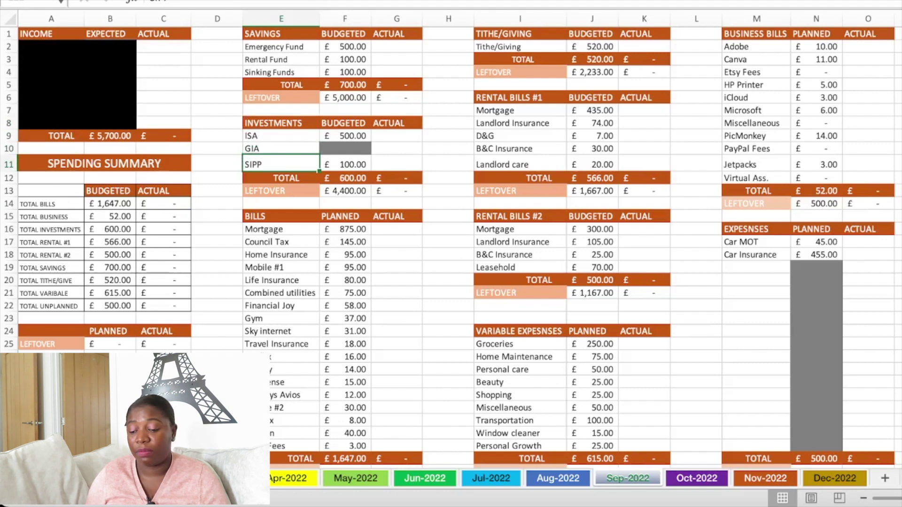
pyautogui.click(345, 178)
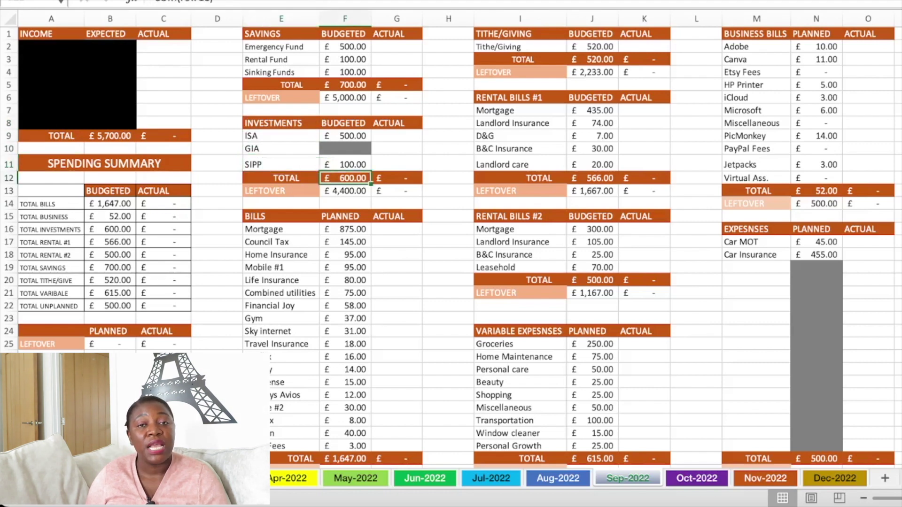
# Step: Go through the Bills section from Mortgage to the last entry, including Combined utilities and Sky internet, and check its planned total
pyautogui.click(281, 216)
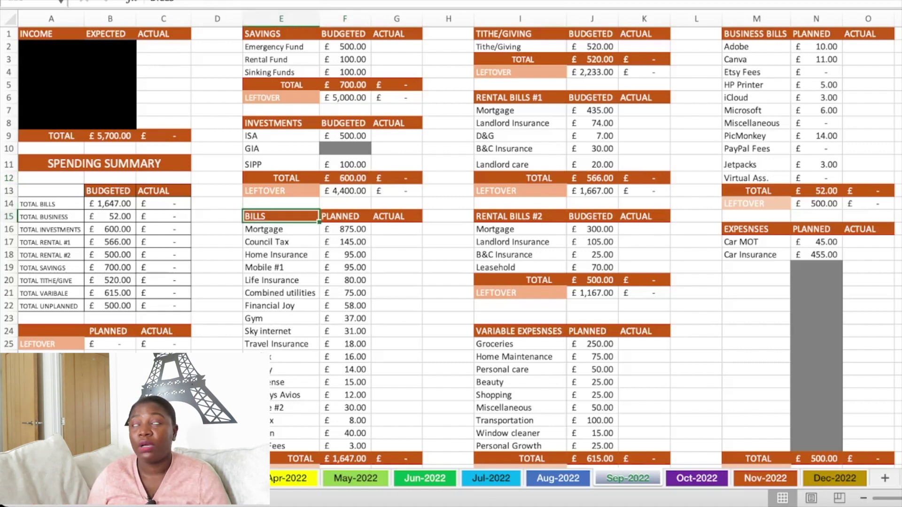
pyautogui.scroll(-2, 451, 244)
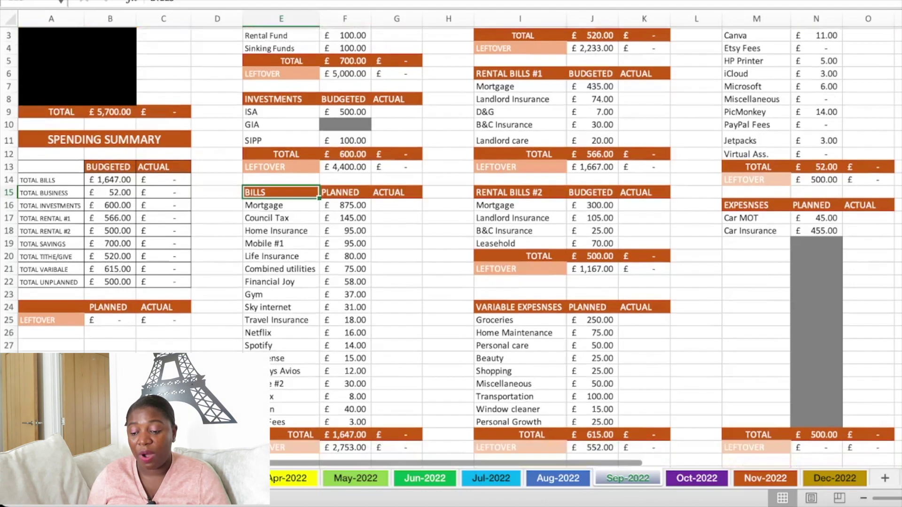
pyautogui.scroll(-2, 451, 244)
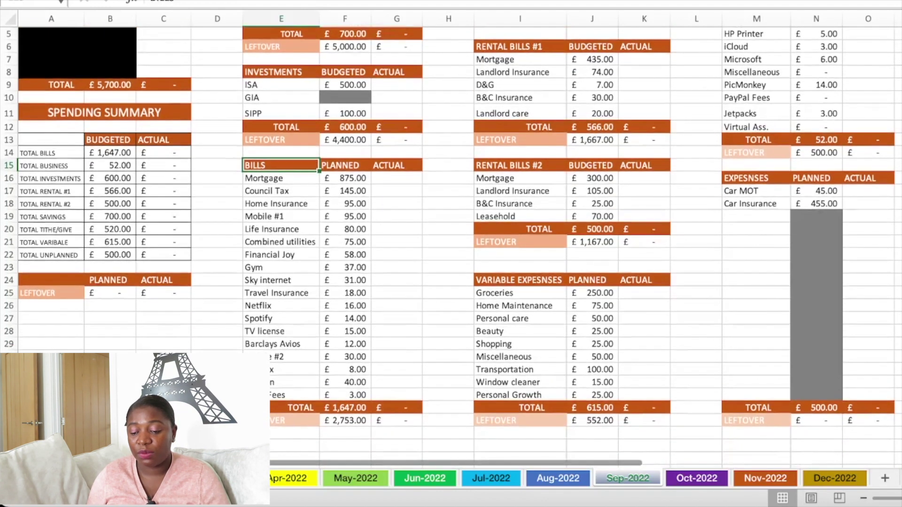
pyautogui.click(281, 173)
pyautogui.click(281, 237)
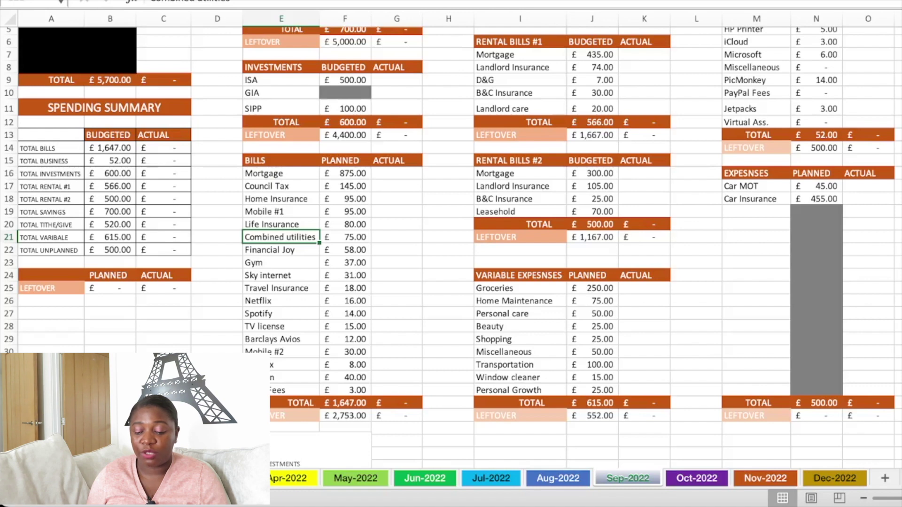
pyautogui.click(280, 275)
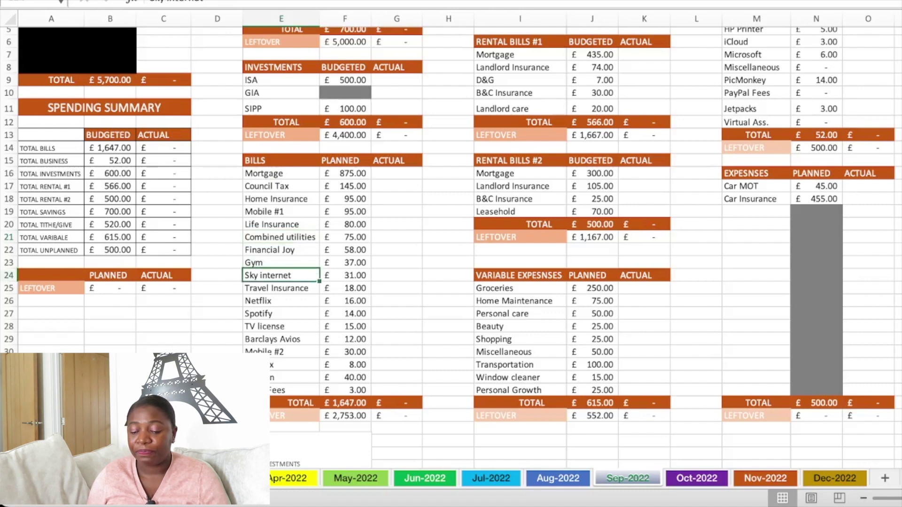
pyautogui.click(345, 402)
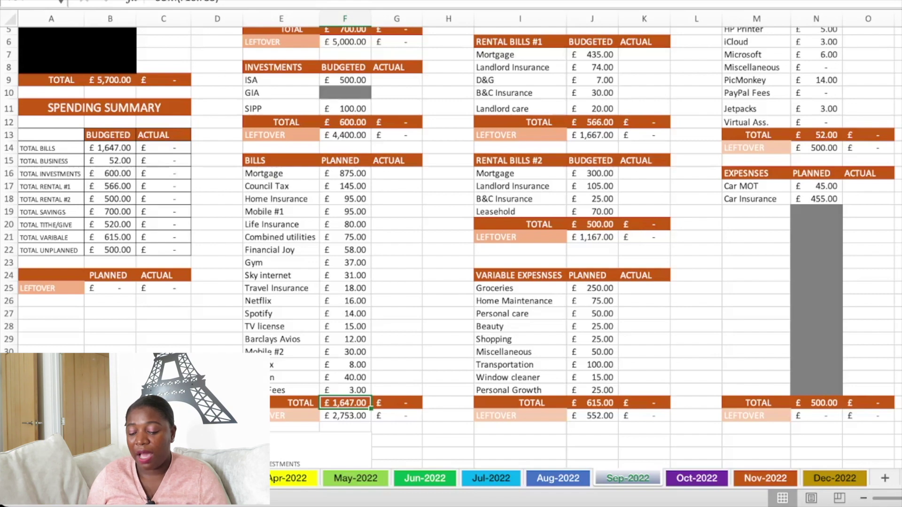
pyautogui.scroll(3, 451, 235)
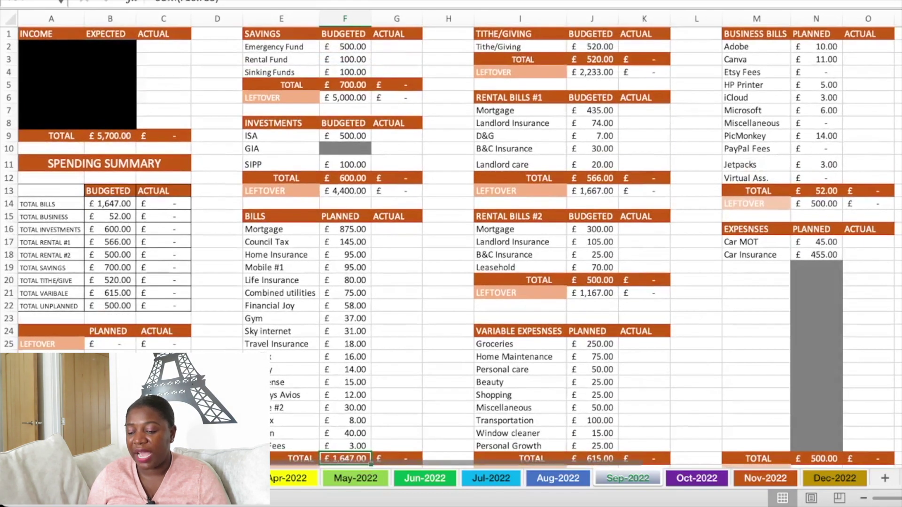
# Step: Check the budgeted Tithe/Giving amount and the budgeted totals of Rental Bills #1 and Rental Bills #2
pyautogui.click(519, 47)
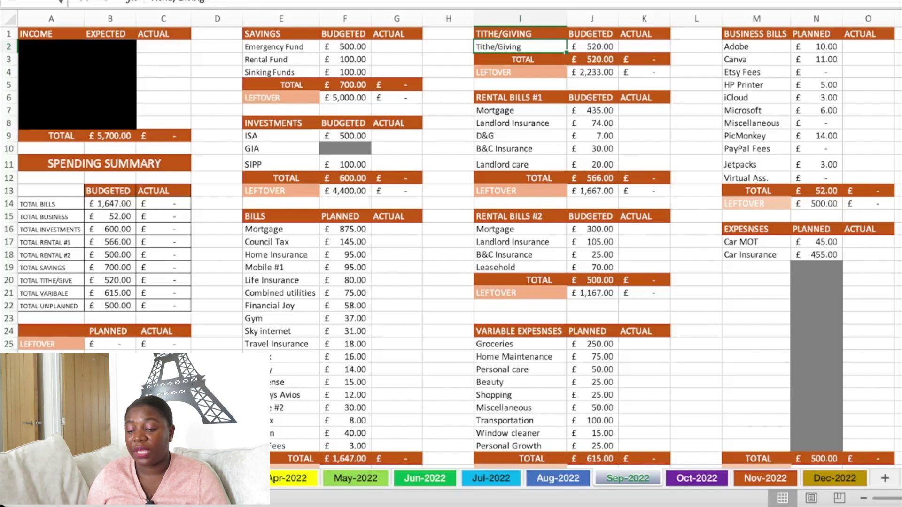
pyautogui.click(592, 46)
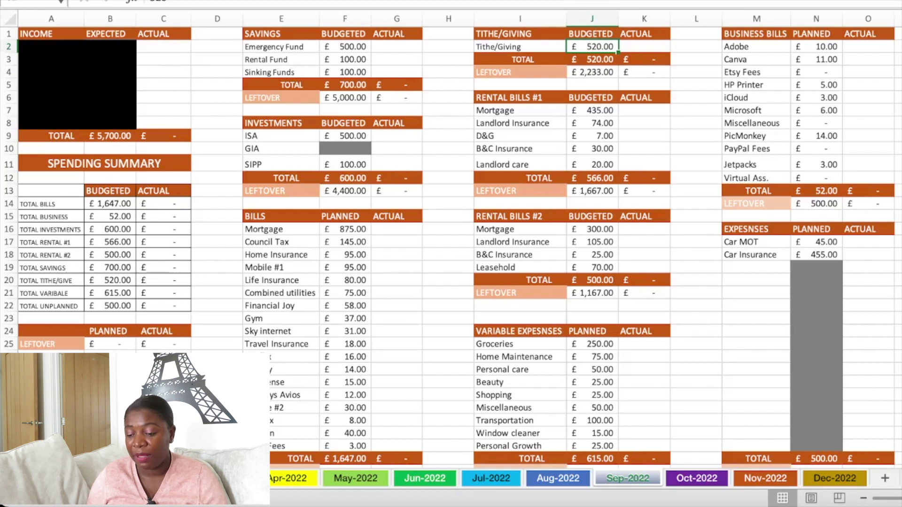
pyautogui.click(520, 97)
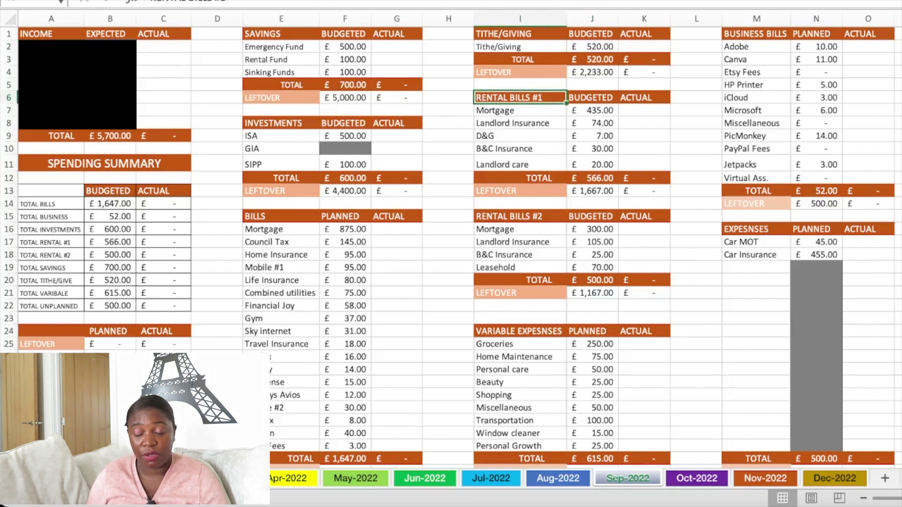
pyautogui.click(592, 178)
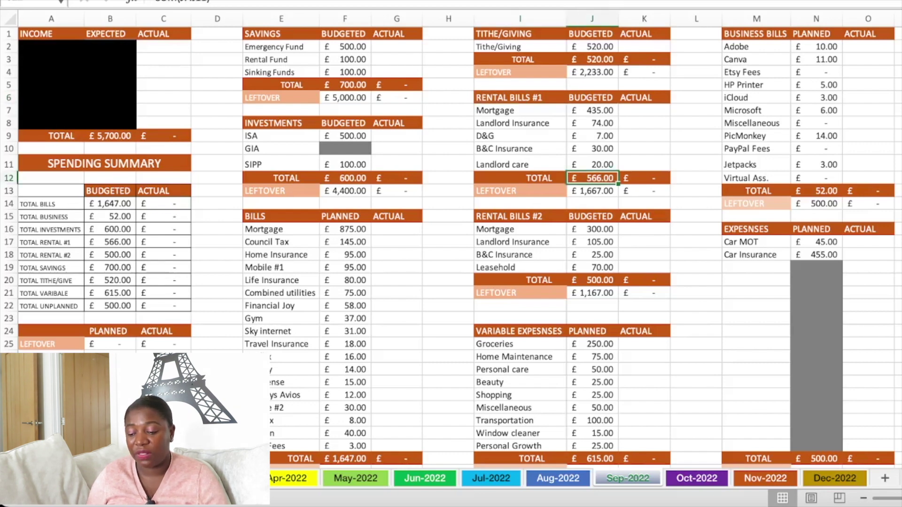
pyautogui.click(520, 216)
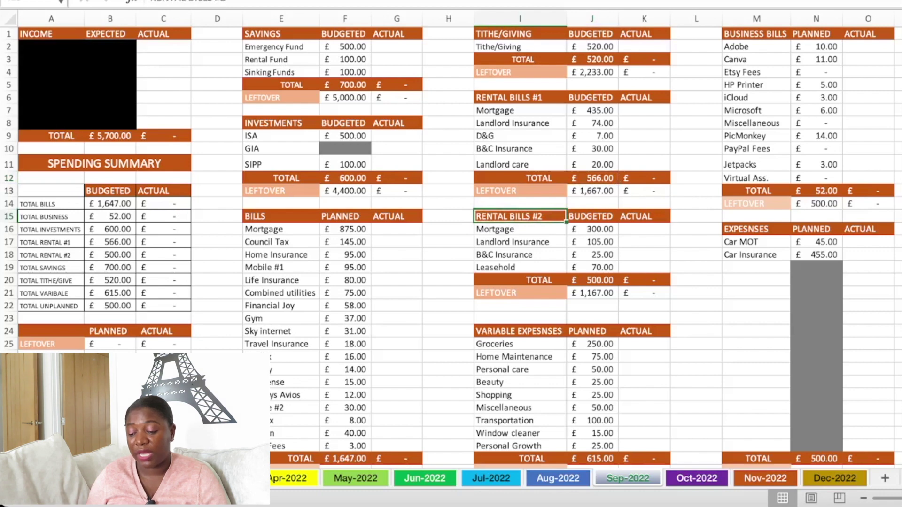
pyautogui.click(592, 280)
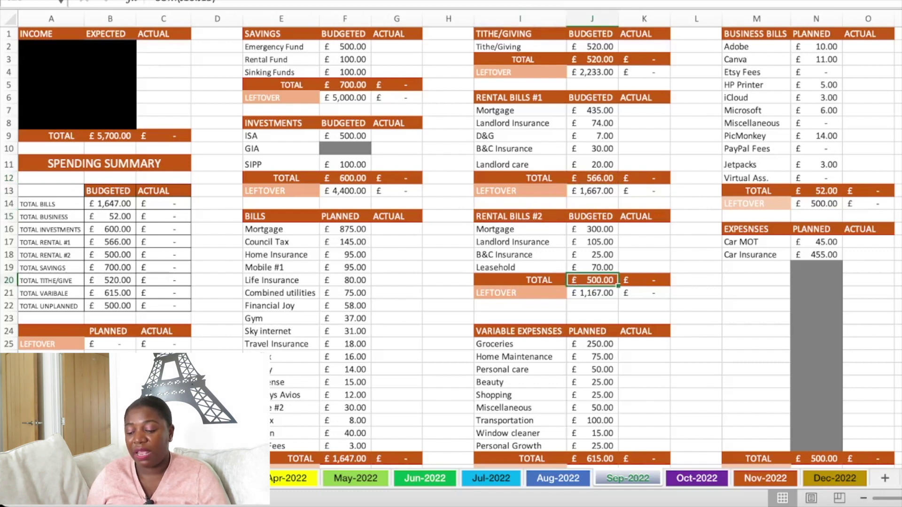
# Step: Review the Variable Expenses categories from Groceries to Personal Growth and check their planned total
pyautogui.click(519, 331)
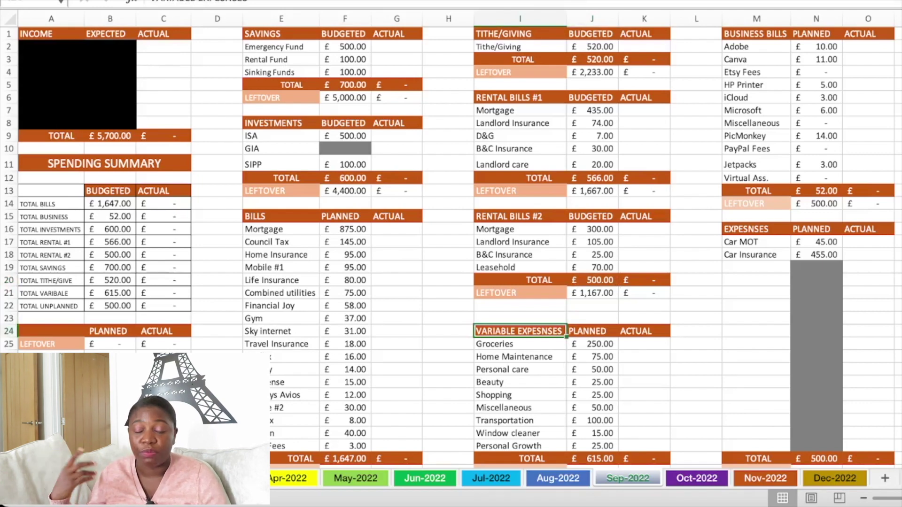
pyautogui.scroll(-4, 450, 248)
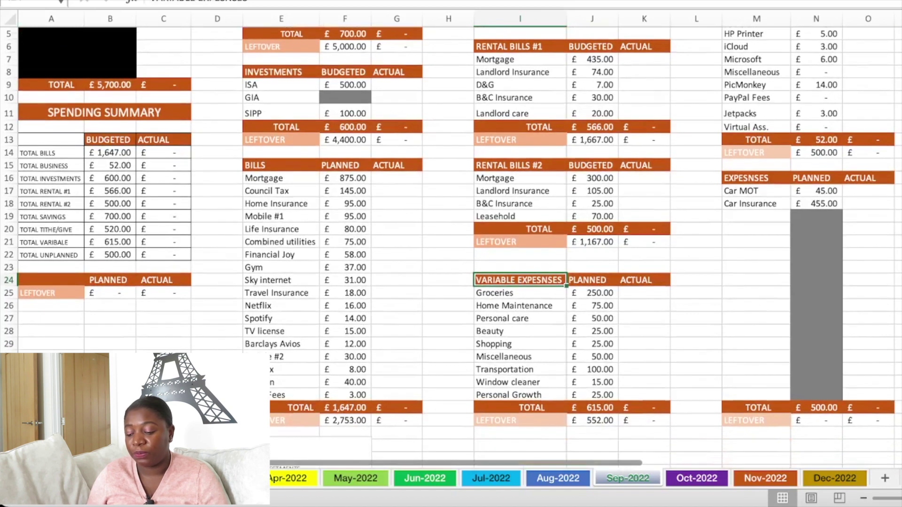
pyautogui.click(592, 407)
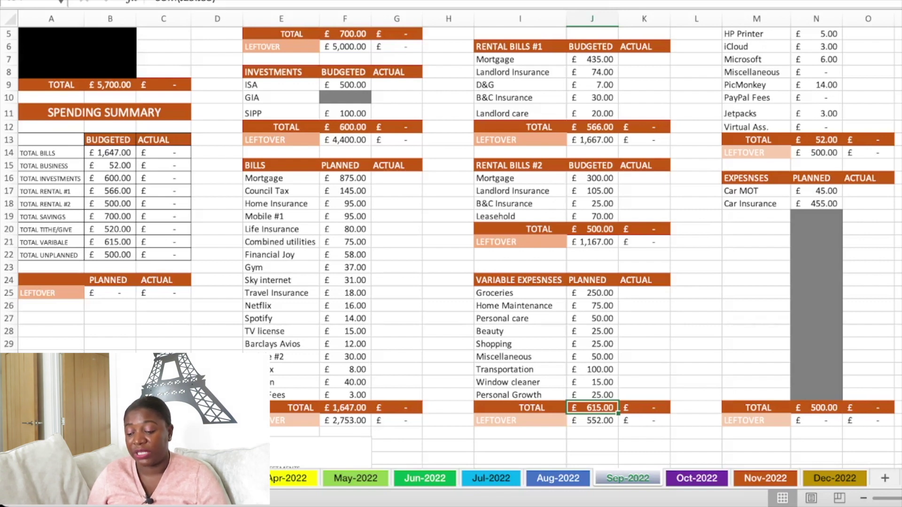
pyautogui.scroll(1, 451, 234)
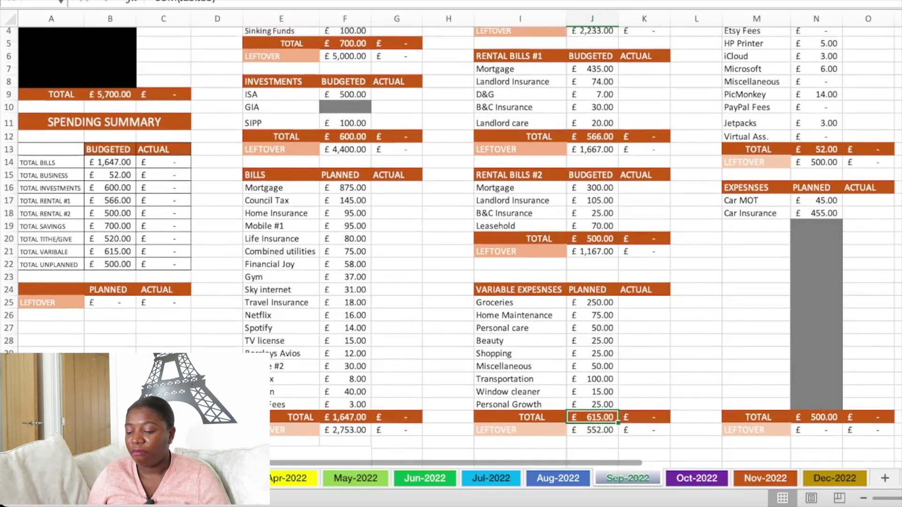
pyautogui.scroll(2, 451, 244)
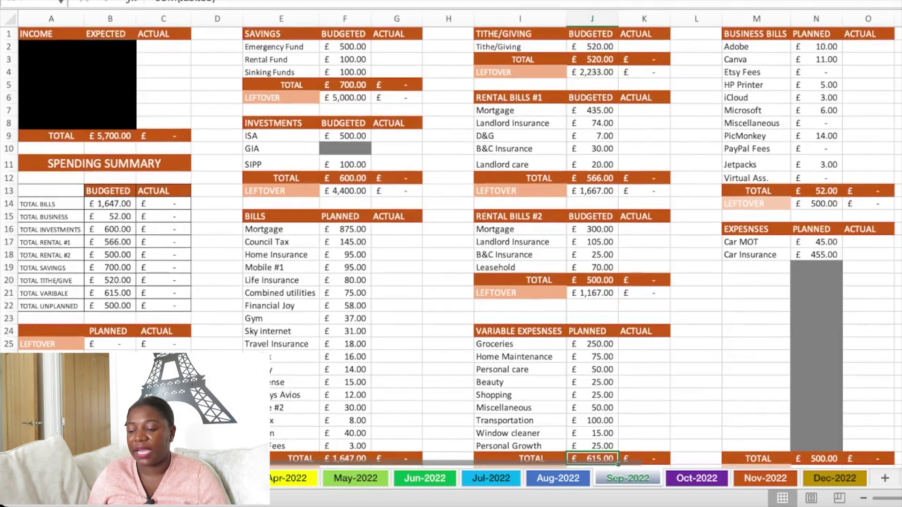
# Step: Check the planned Business Bills total and the Car MOT and Car Insurance entries in the Expenses section
pyautogui.click(755, 33)
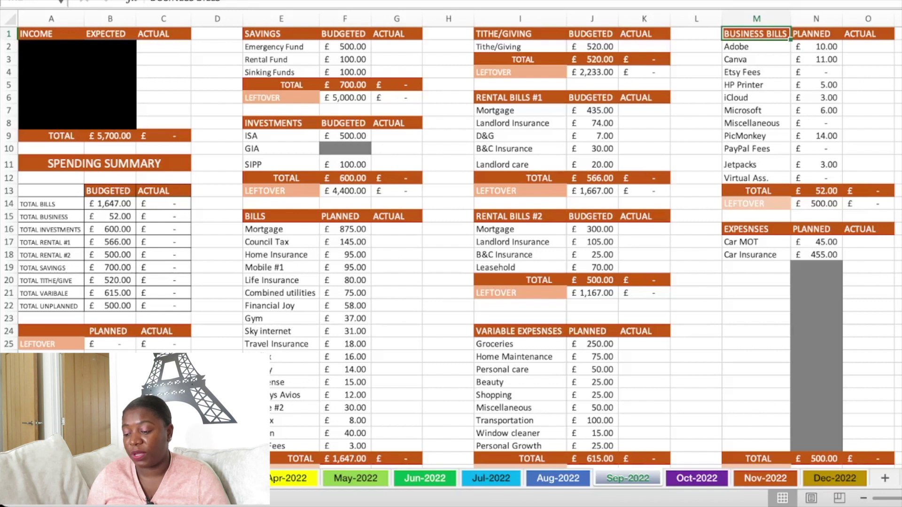
pyautogui.click(816, 190)
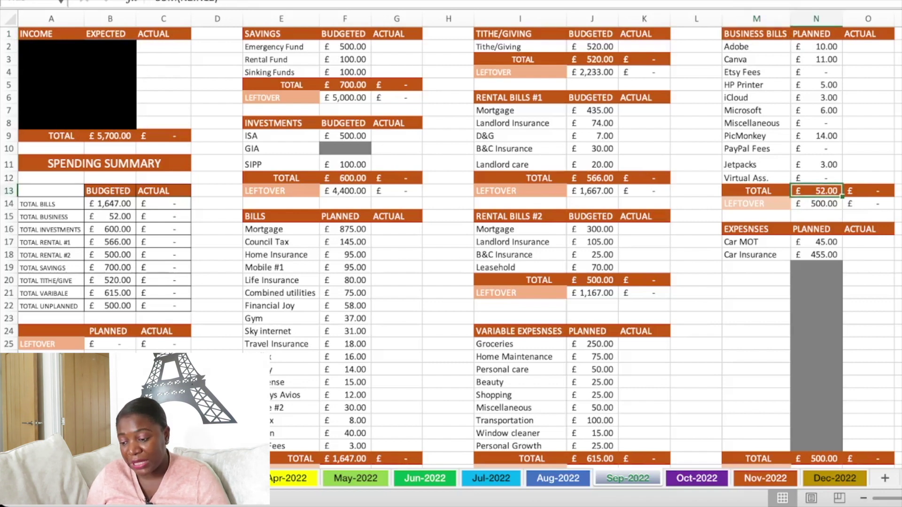
pyautogui.click(756, 229)
pyautogui.moveTo(815, 255); pyautogui.dragTo(790, 242)
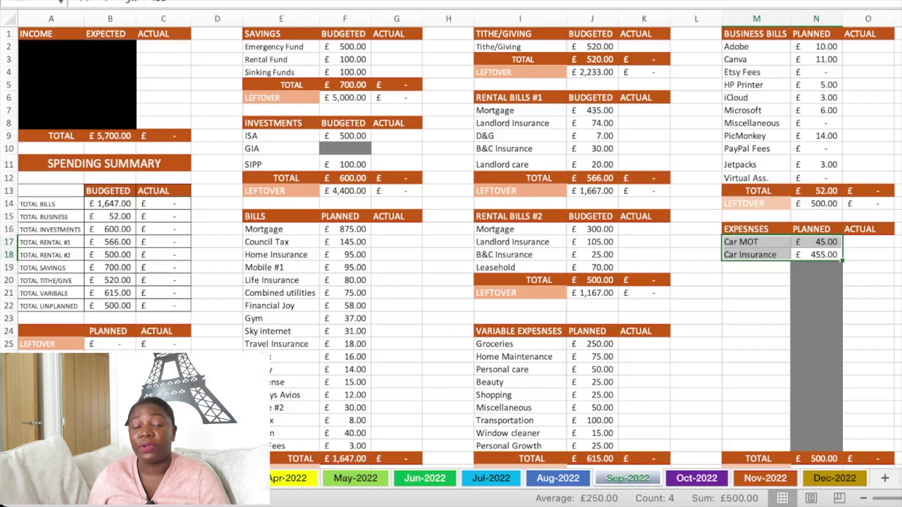
pyautogui.click(897, 242)
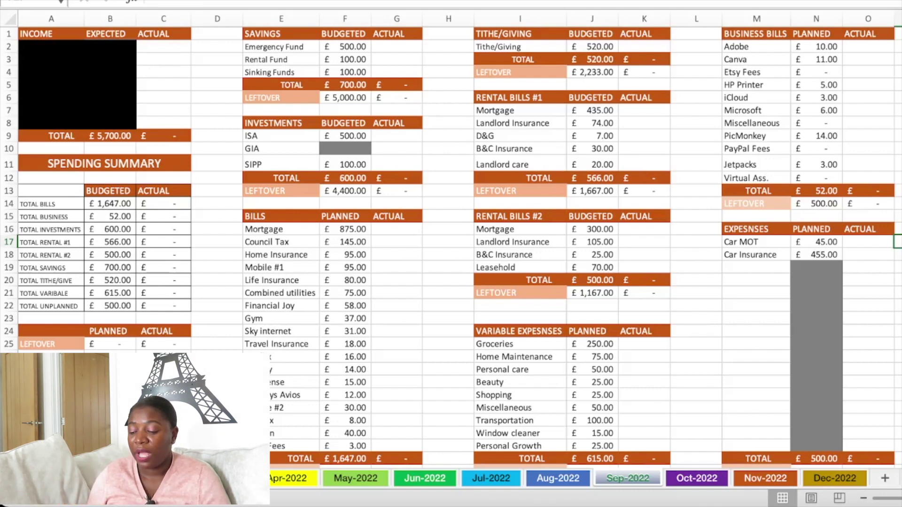
# Step: Compare the planned amounts for Car MOT and Car Insurance, and inspect the planned leftover beneath the Expenses total
pyautogui.click(756, 242)
pyautogui.click(755, 255)
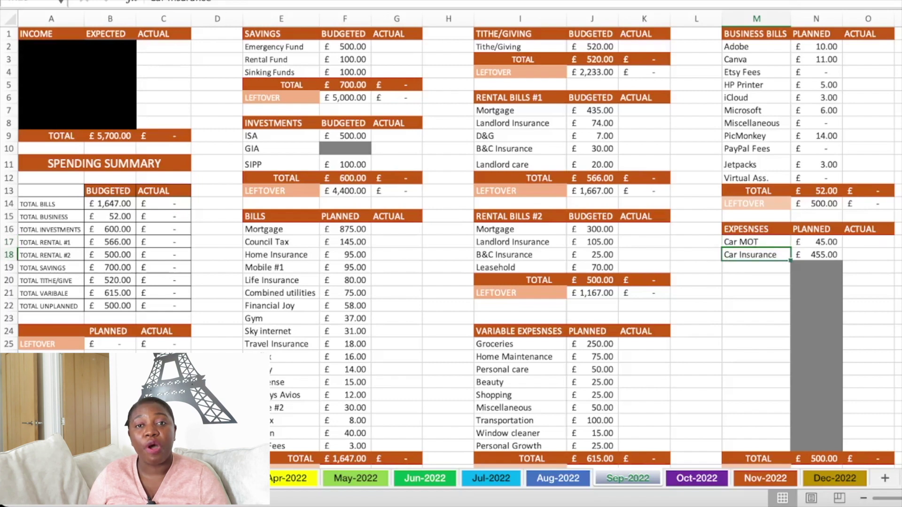
pyautogui.moveTo(816, 242); pyautogui.dragTo(815, 254)
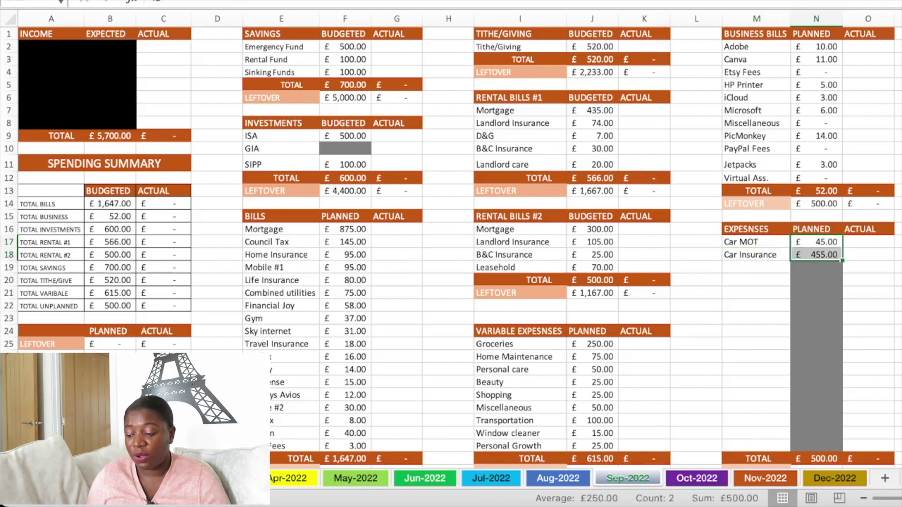
pyautogui.click(896, 280)
pyautogui.scroll(-4, 452, 247)
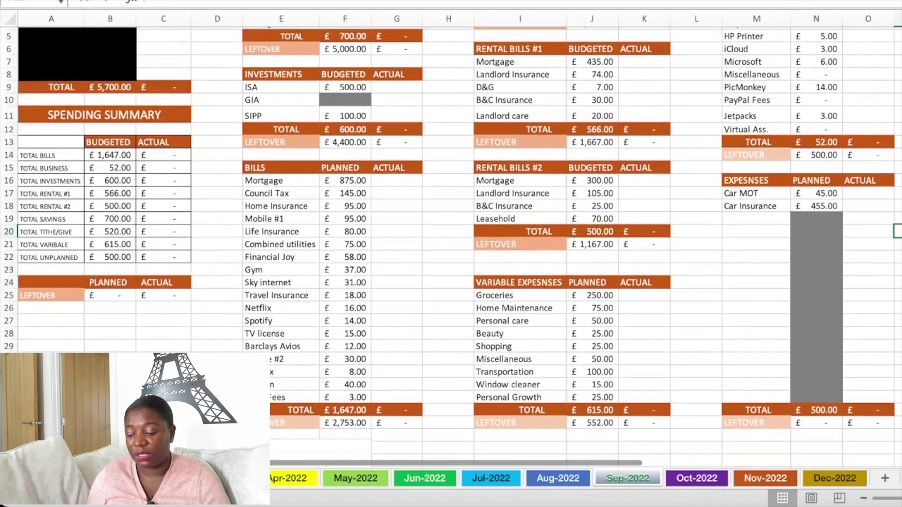
pyautogui.click(816, 423)
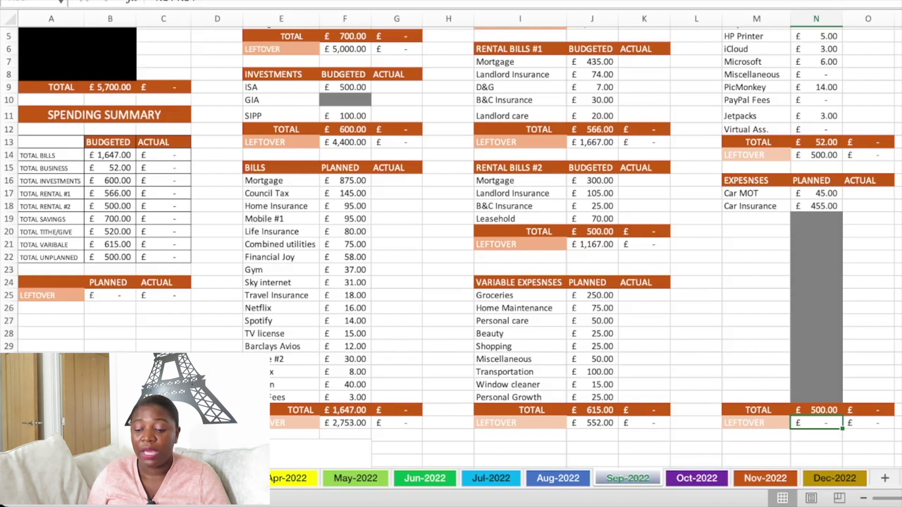
# Step: Revisit the Bills entries from Council Tax downward and the GIA line under Investments
pyautogui.moveTo(280, 193); pyautogui.dragTo(280, 385)
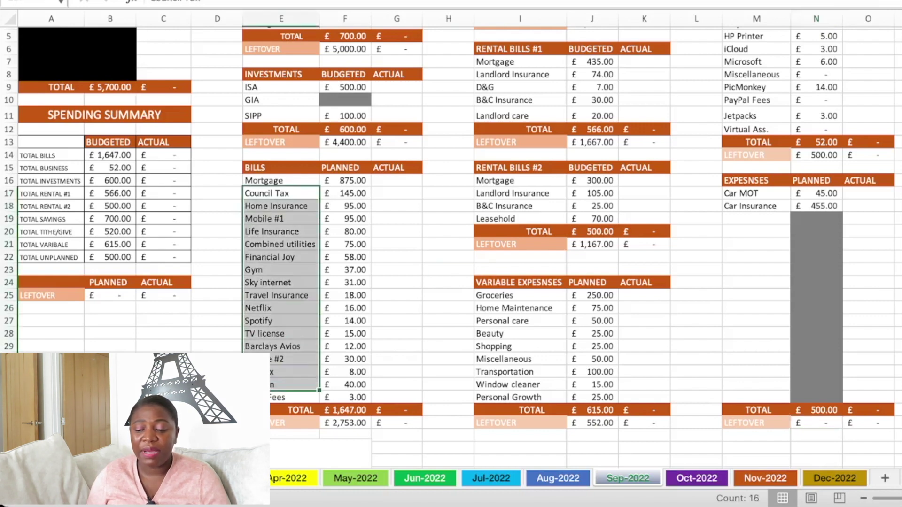
pyautogui.click(280, 100)
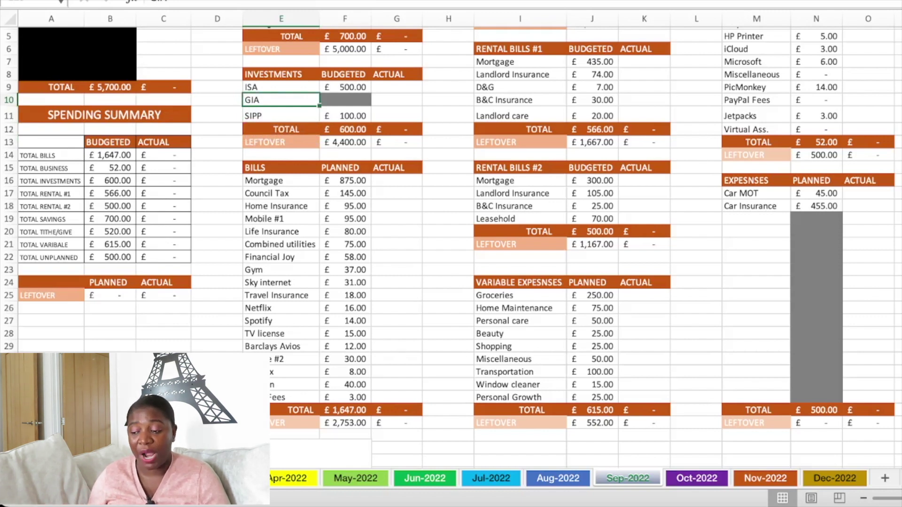
pyautogui.scroll(4, 451, 247)
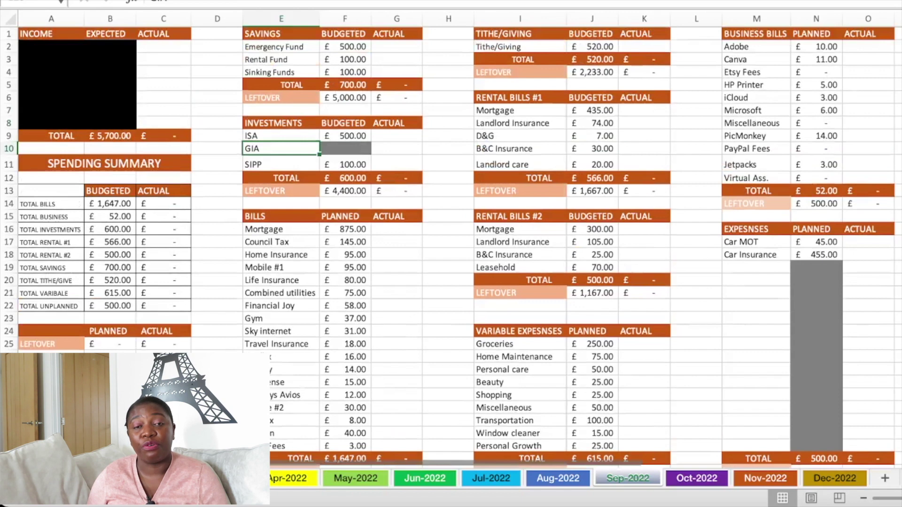